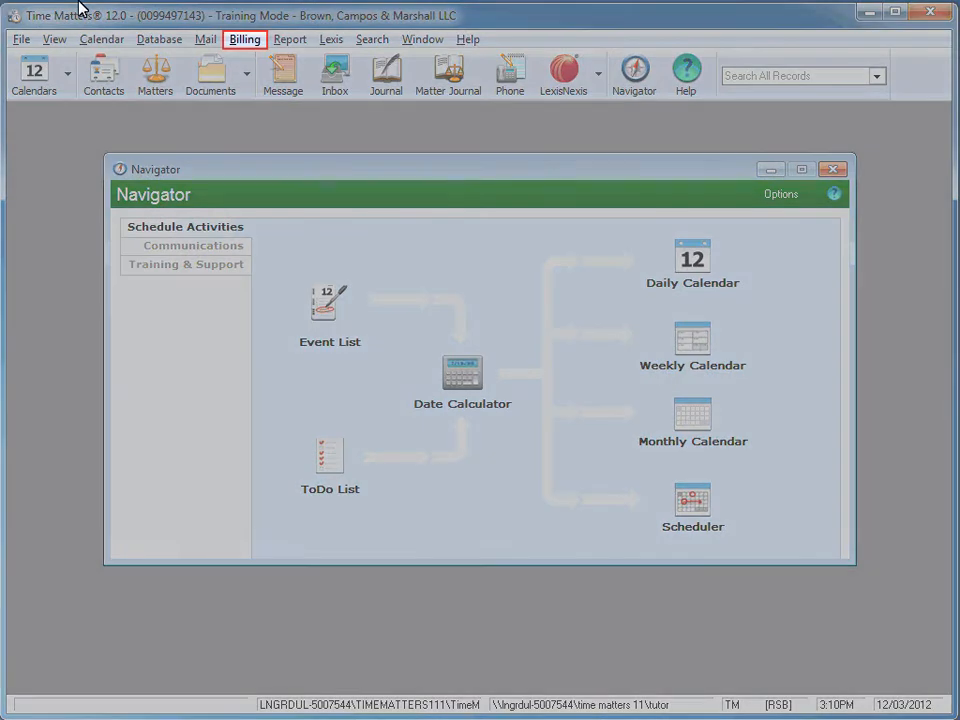
# Bring up the Time Entry Advisor and filter uncharged time by a custom date range from 11/01/2012 to 12/03/2012.
pyautogui.click(243, 42)
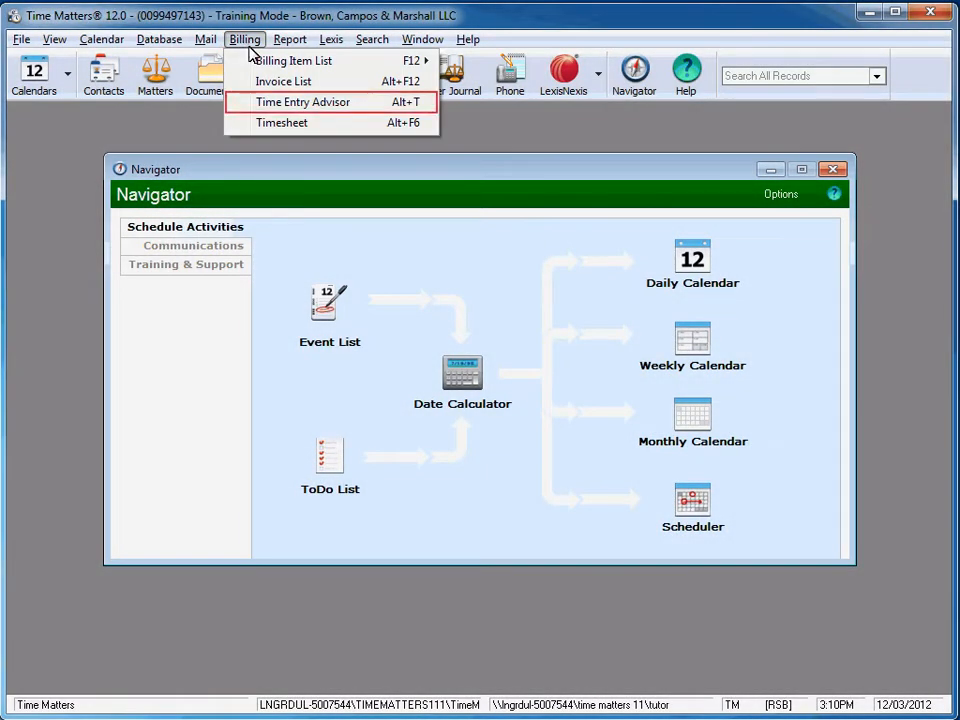
pyautogui.click(257, 107)
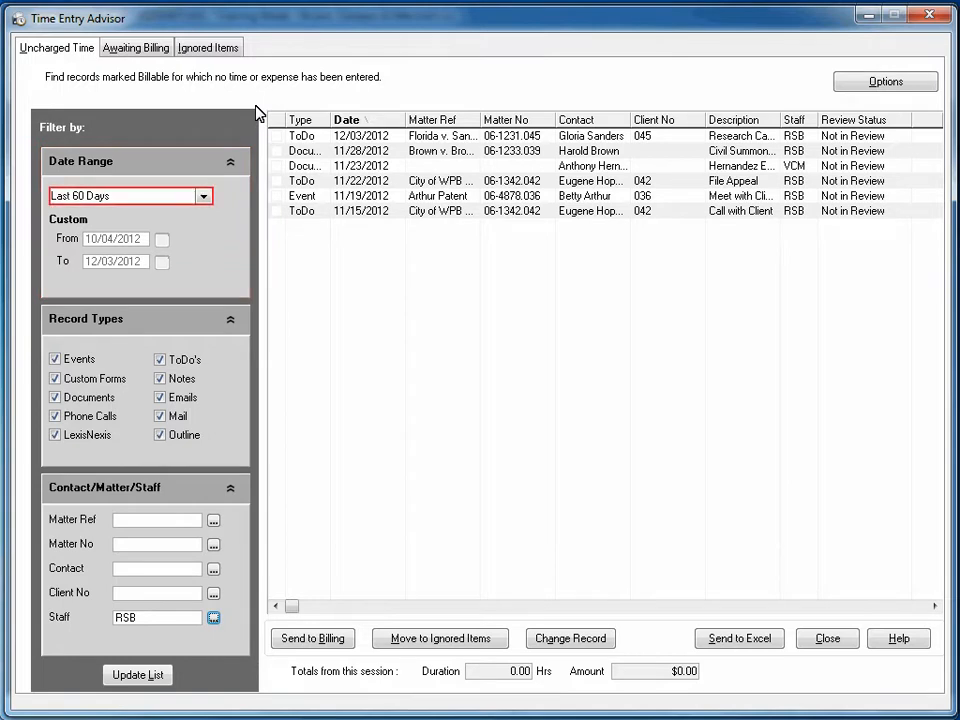
pyautogui.click(204, 196)
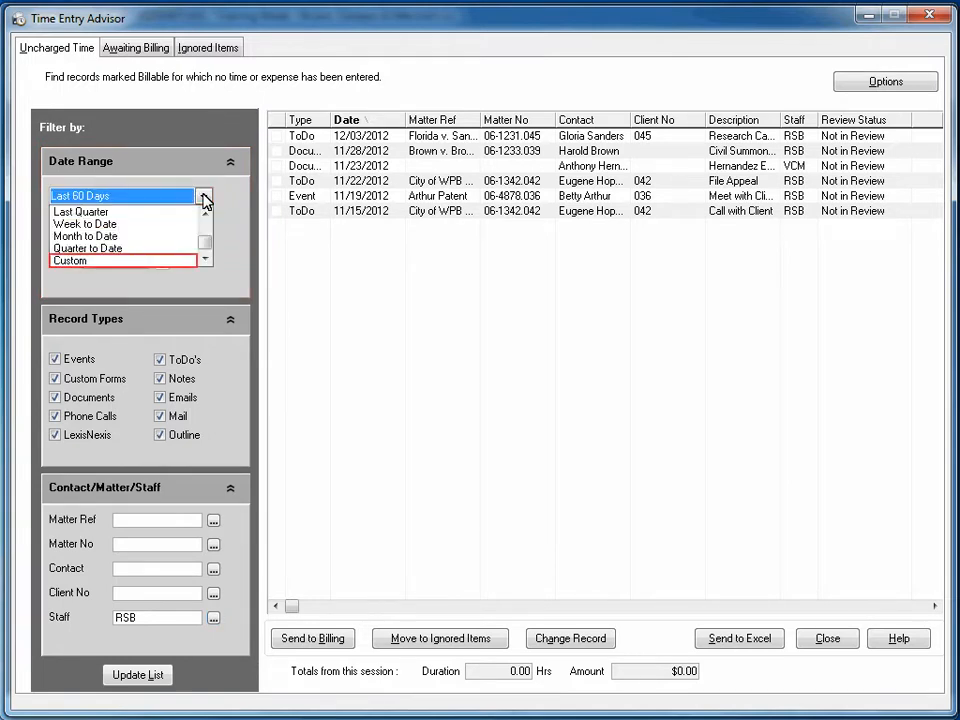
pyautogui.click(168, 262)
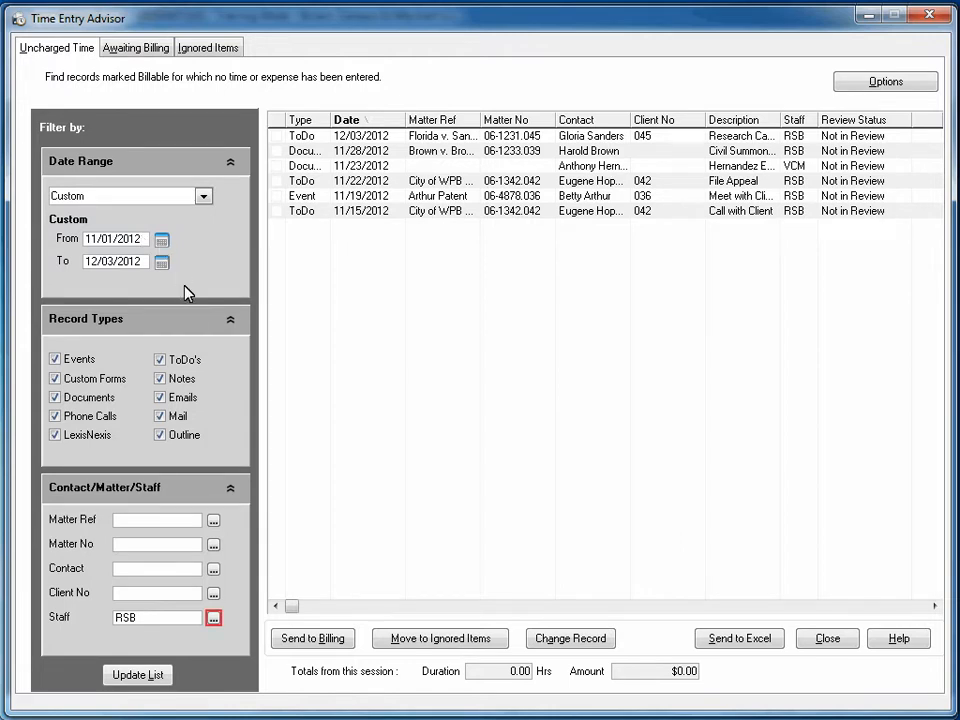
# Add staff code VCM to the staff filter alongside RSB and refresh the uncharged time list.
pyautogui.click(213, 618)
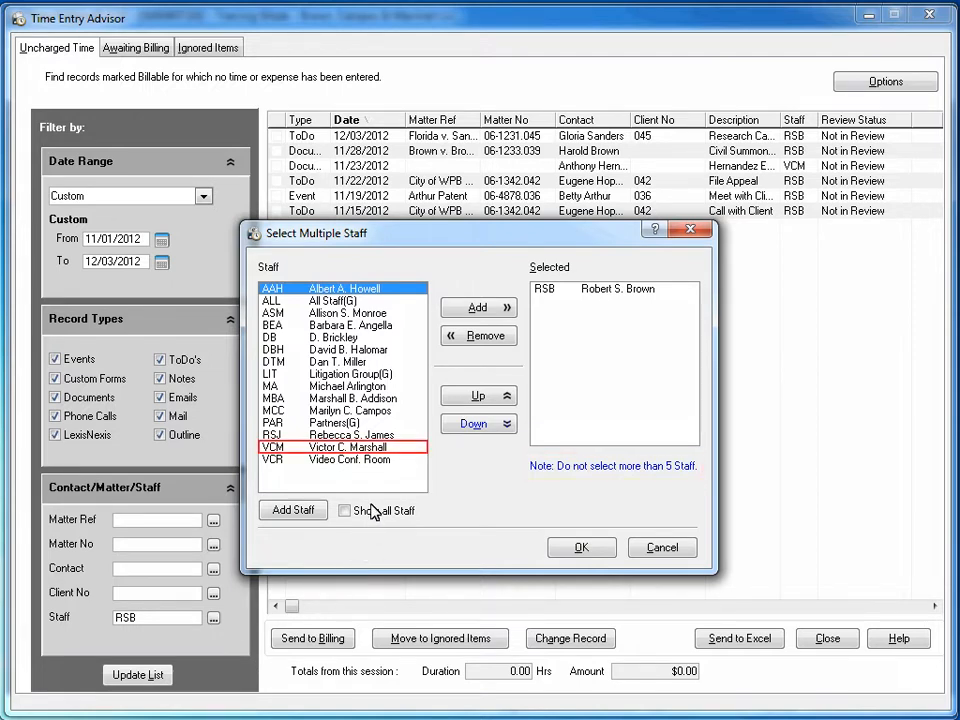
pyautogui.click(378, 450)
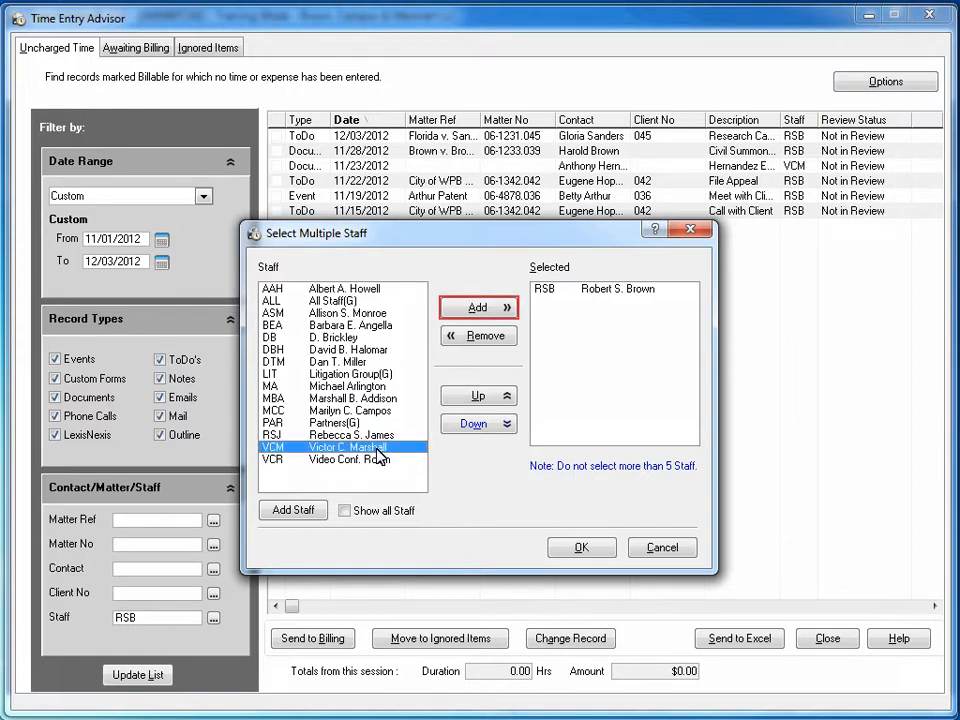
pyautogui.click(489, 310)
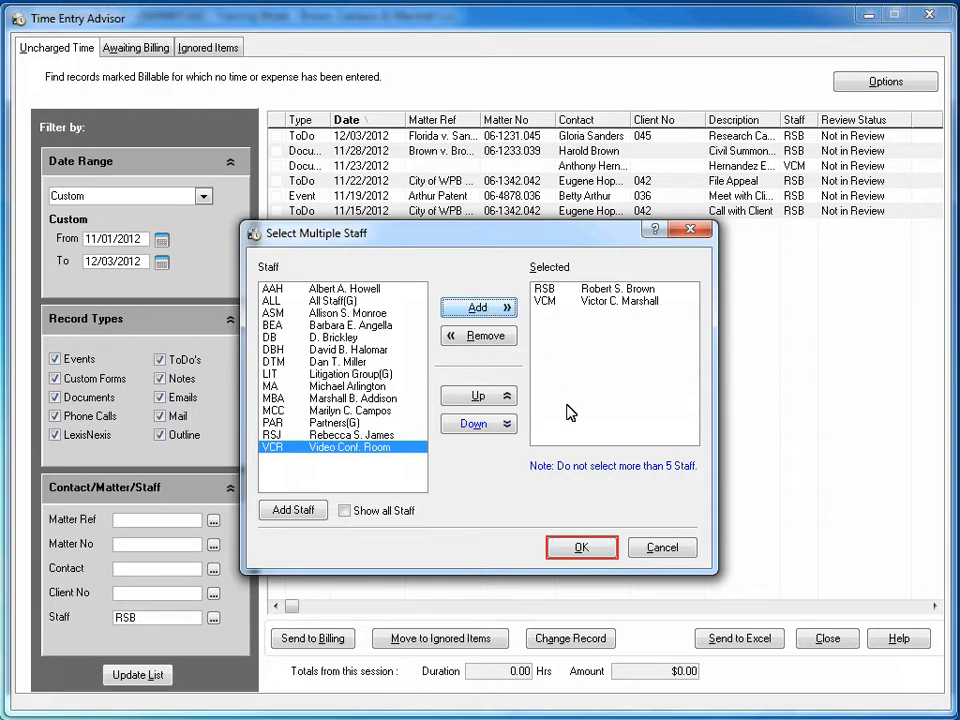
pyautogui.click(581, 552)
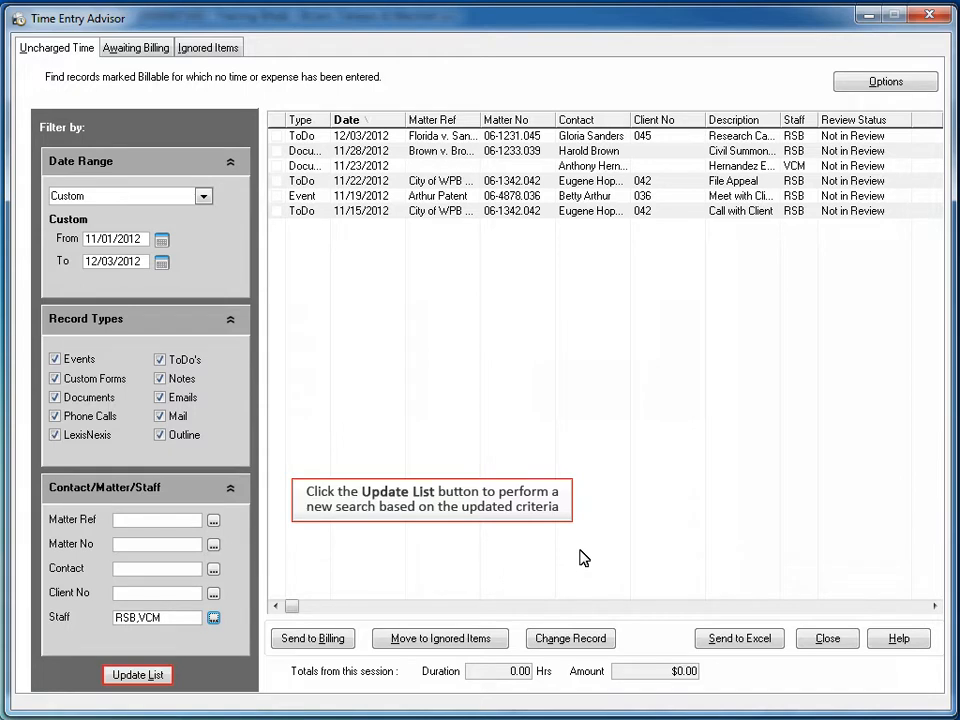
pyautogui.click(166, 674)
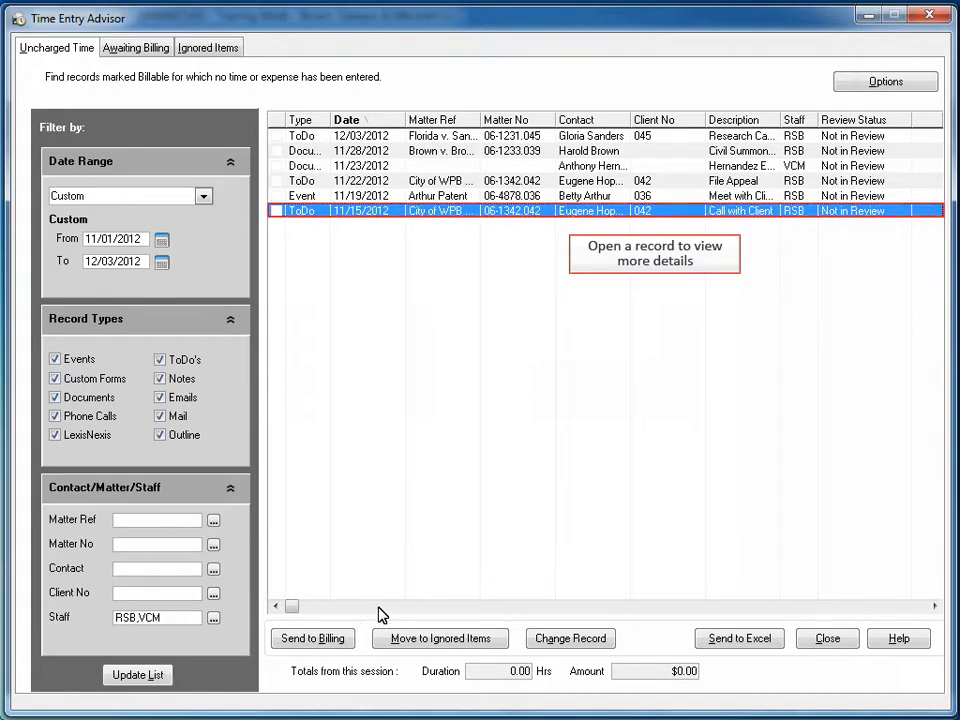
# Review the 11/15/2012 Call with Client ToDo's details and move that record to the ignored items.
pyautogui.doubleClick(527, 211)
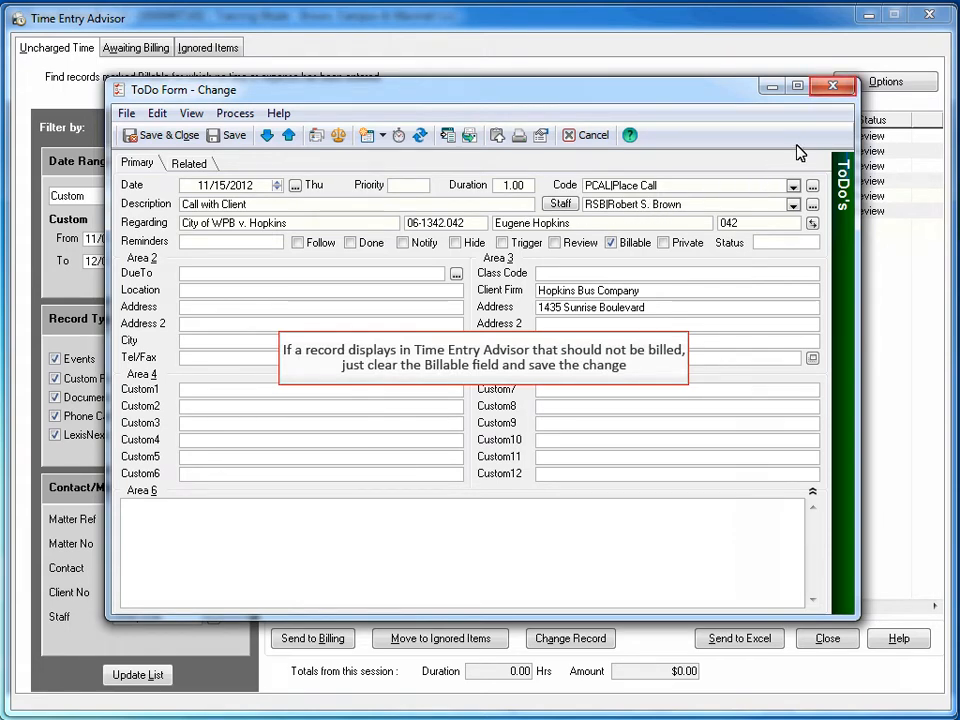
pyautogui.click(821, 92)
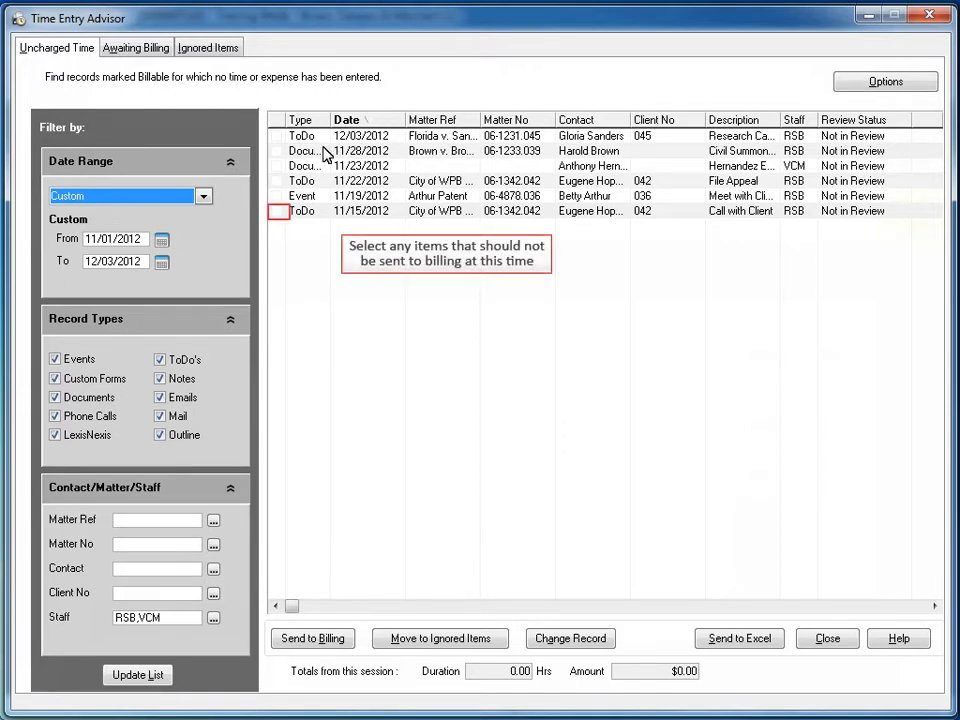
pyautogui.click(277, 212)
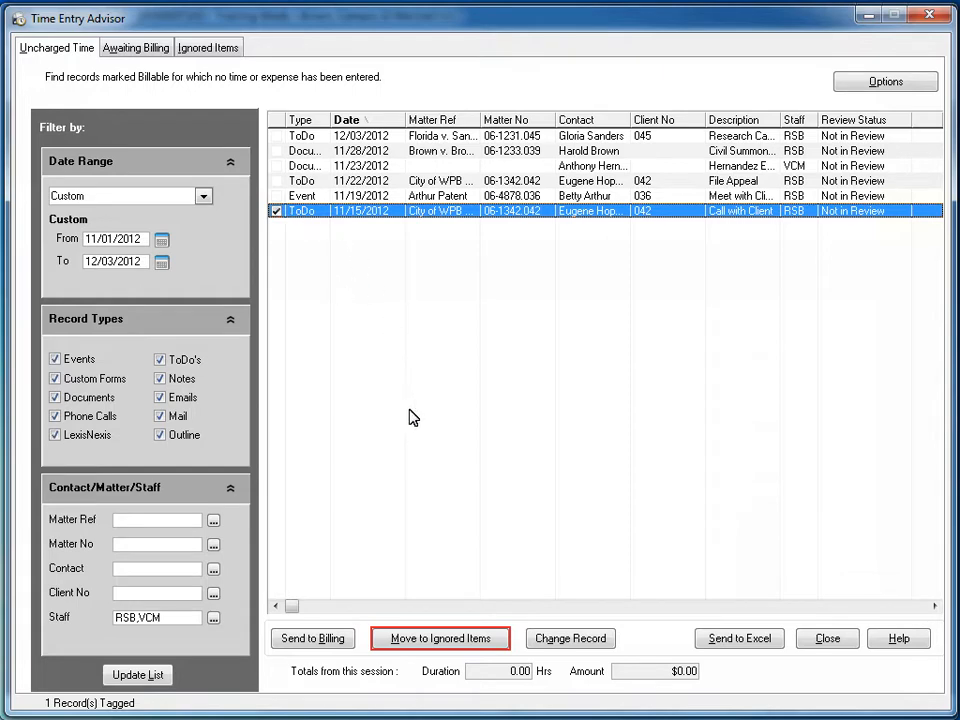
pyautogui.click(428, 640)
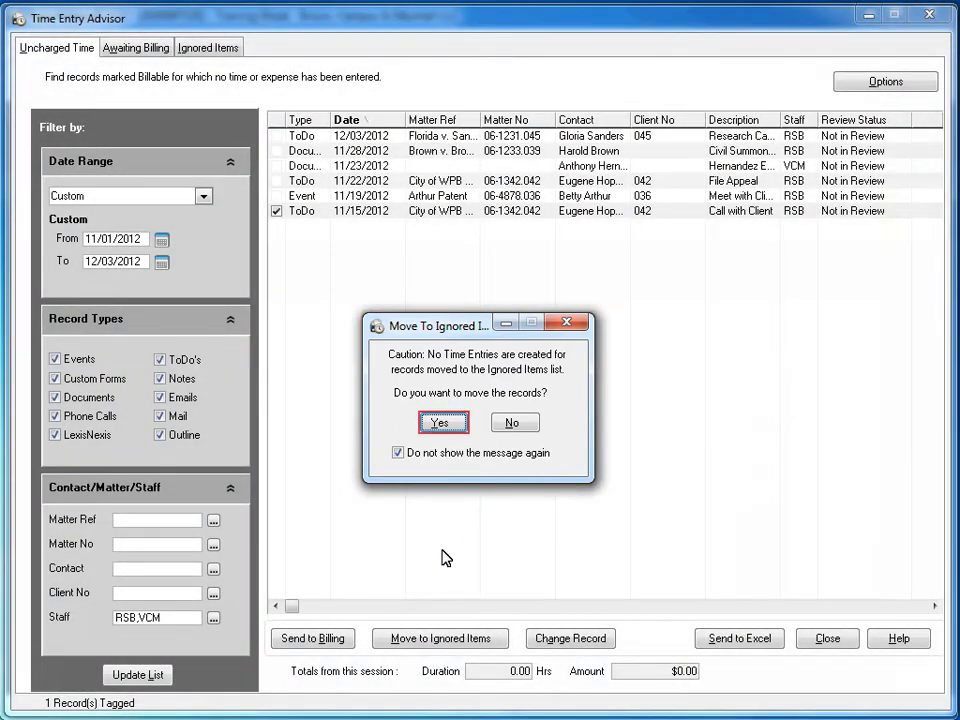
pyautogui.click(436, 423)
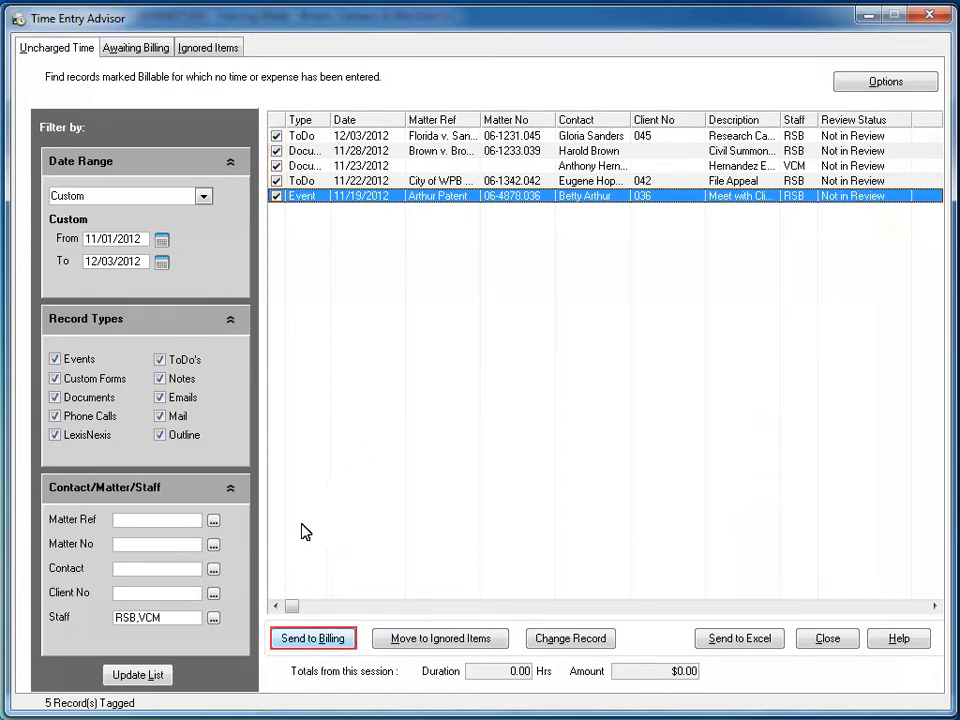
# Send the tagged records to billing with individual confirmation, completing the Research Case Law entry with rate 175.00, bill code RESEARCH and code BW.
pyautogui.click(288, 640)
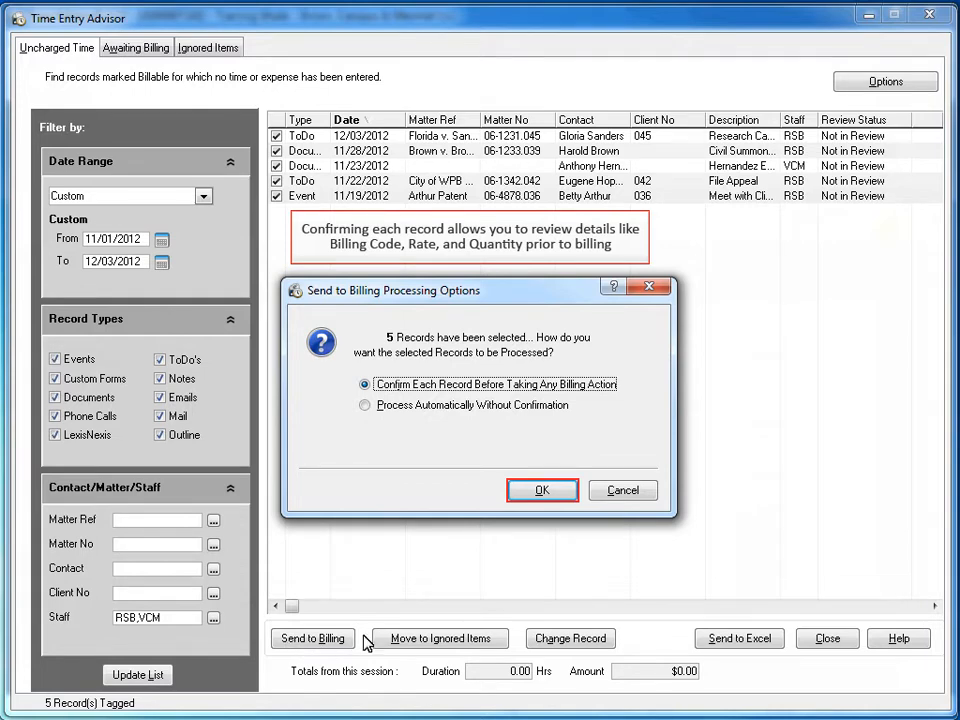
pyautogui.click(525, 492)
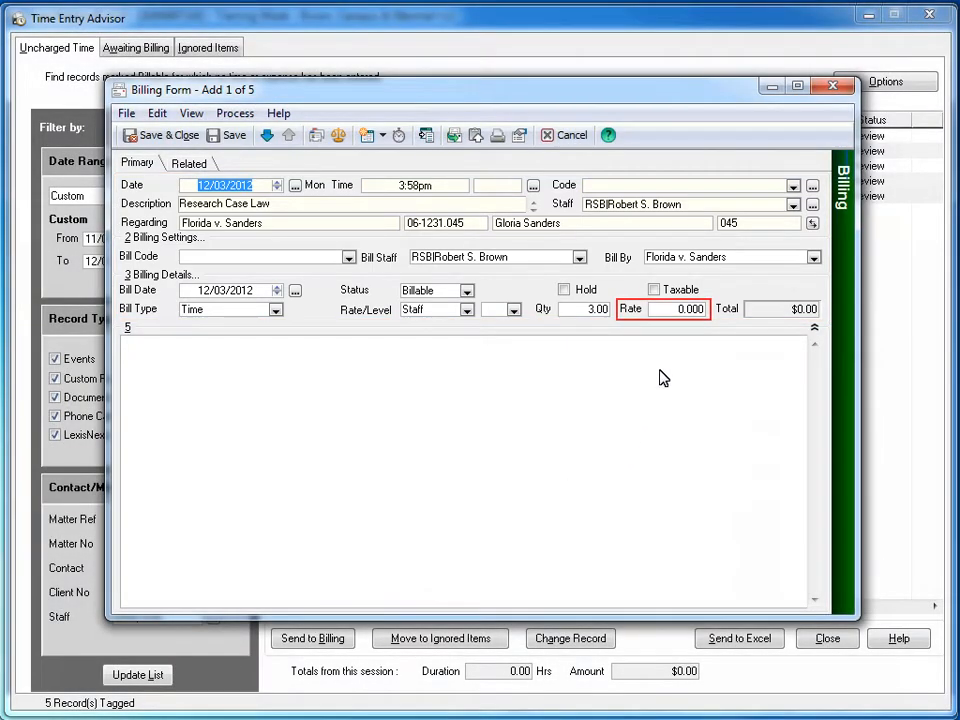
pyautogui.click(667, 312)
pyautogui.write('175.00')
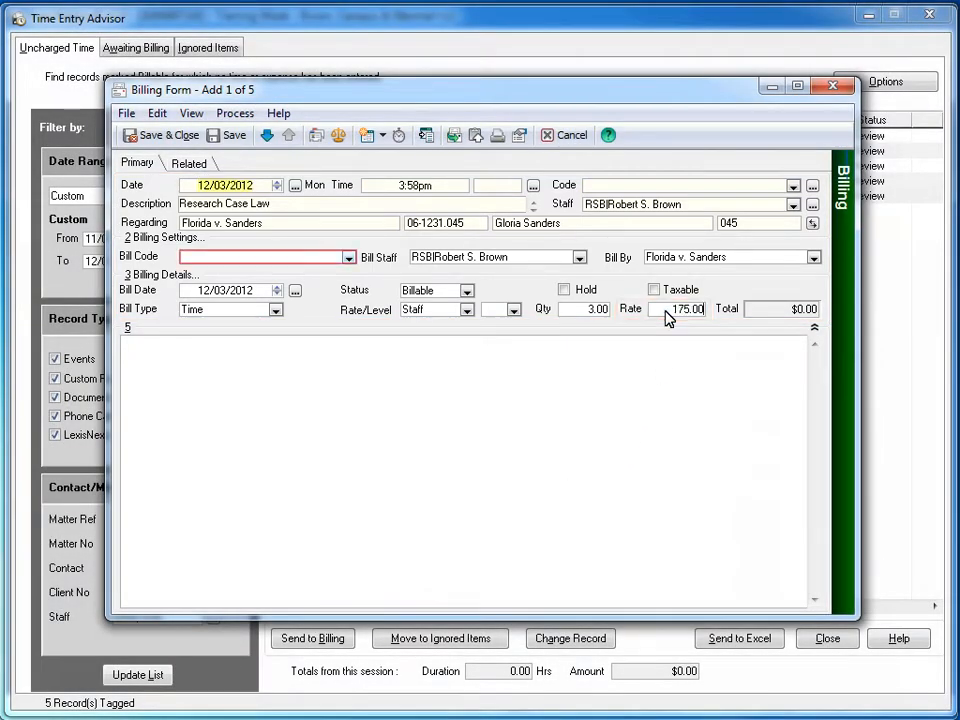
pyautogui.click(349, 257)
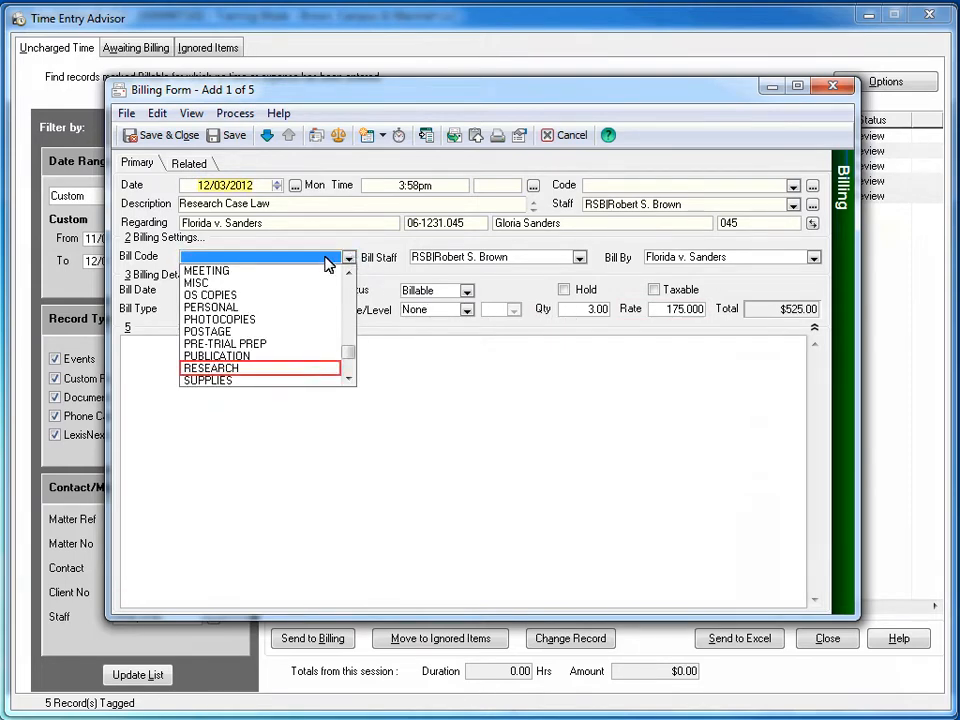
pyautogui.click(278, 368)
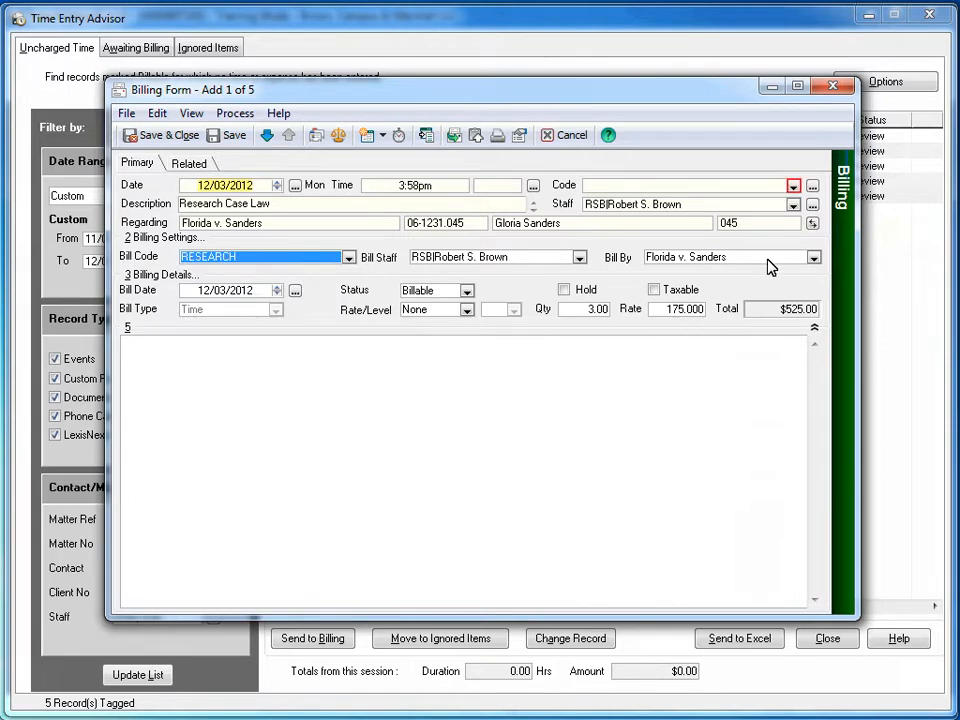
pyautogui.click(793, 186)
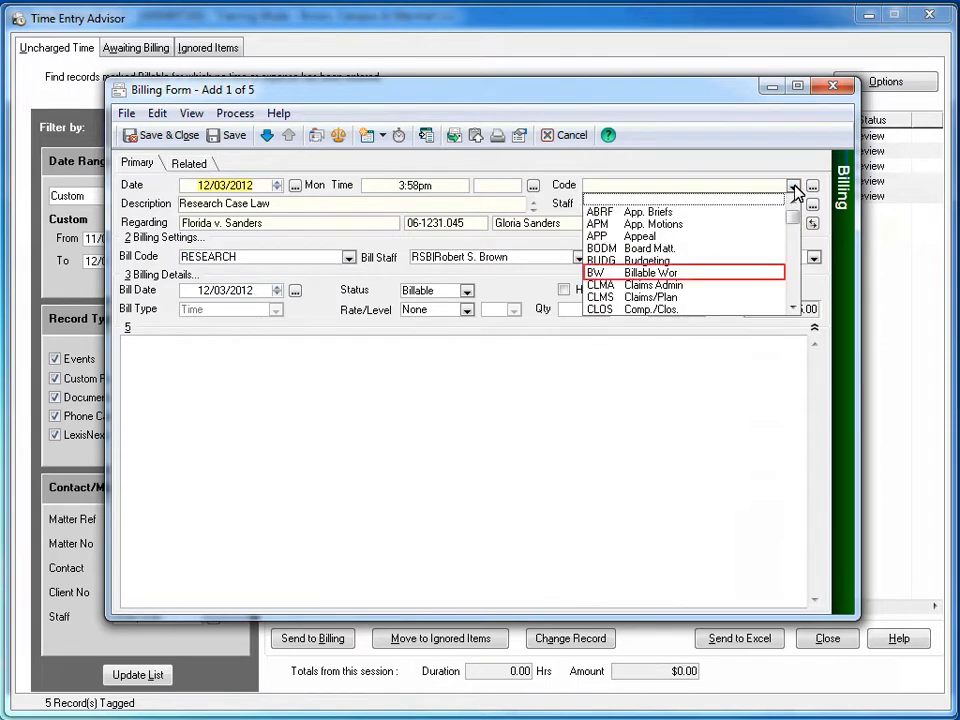
pyautogui.click(689, 273)
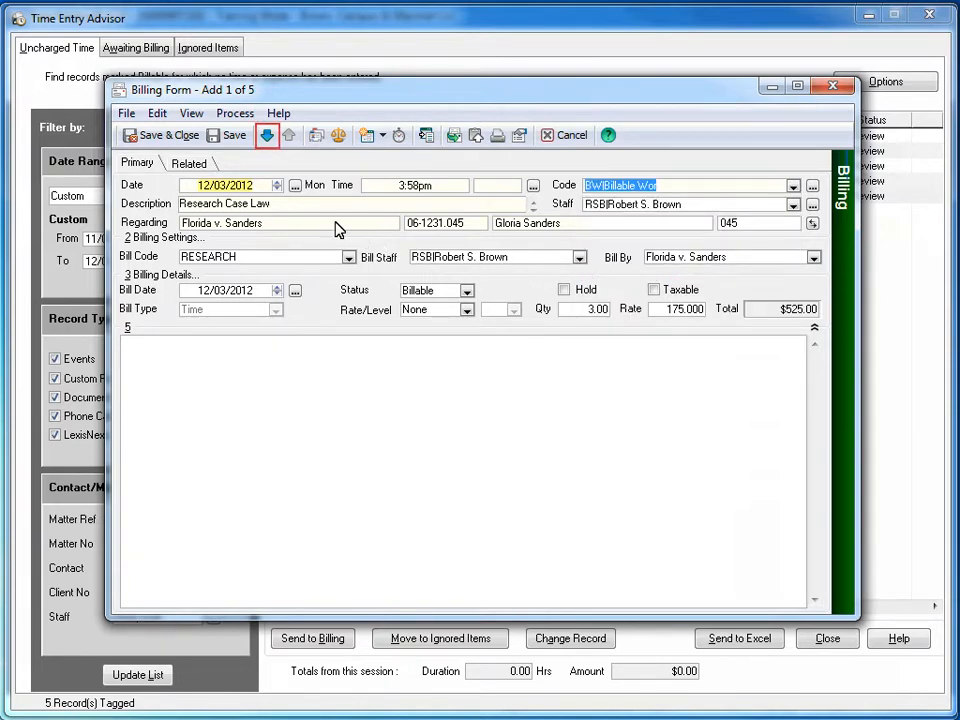
pyautogui.click(267, 136)
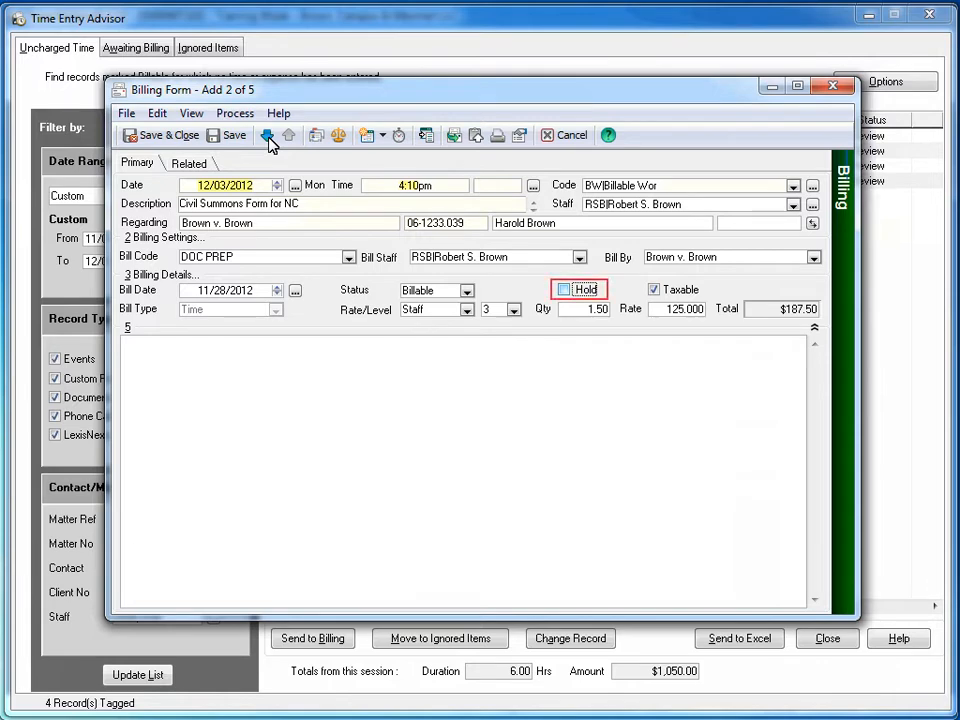
# Put the Civil Summons Form billing entry on hold and set the enclosure letter entry's staff rate level to 2.
pyautogui.click(566, 296)
pyautogui.click(267, 136)
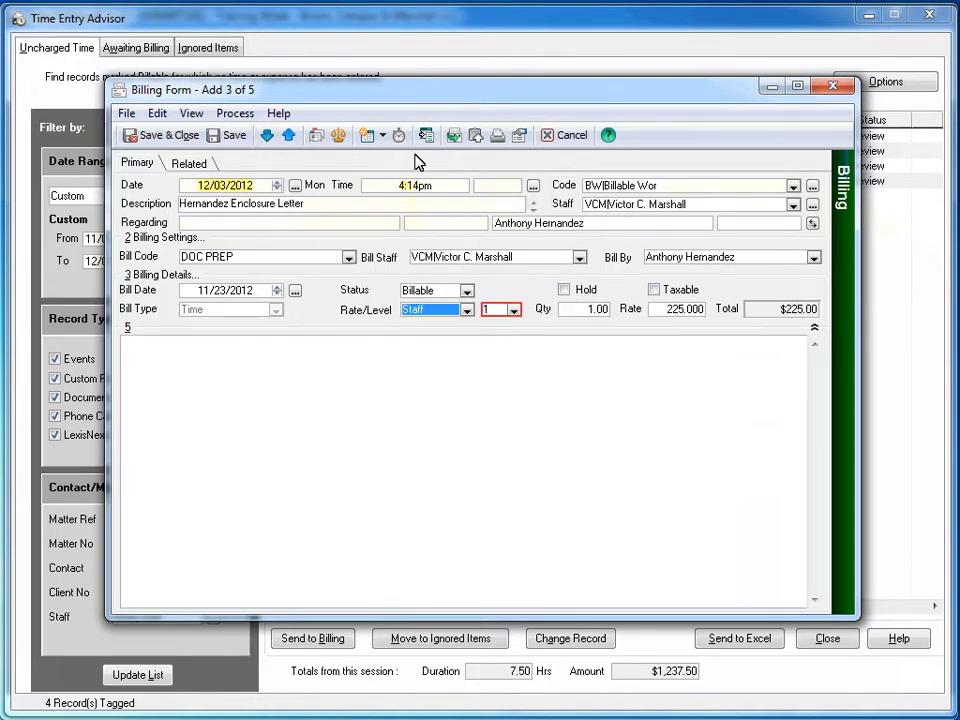
pyautogui.click(513, 310)
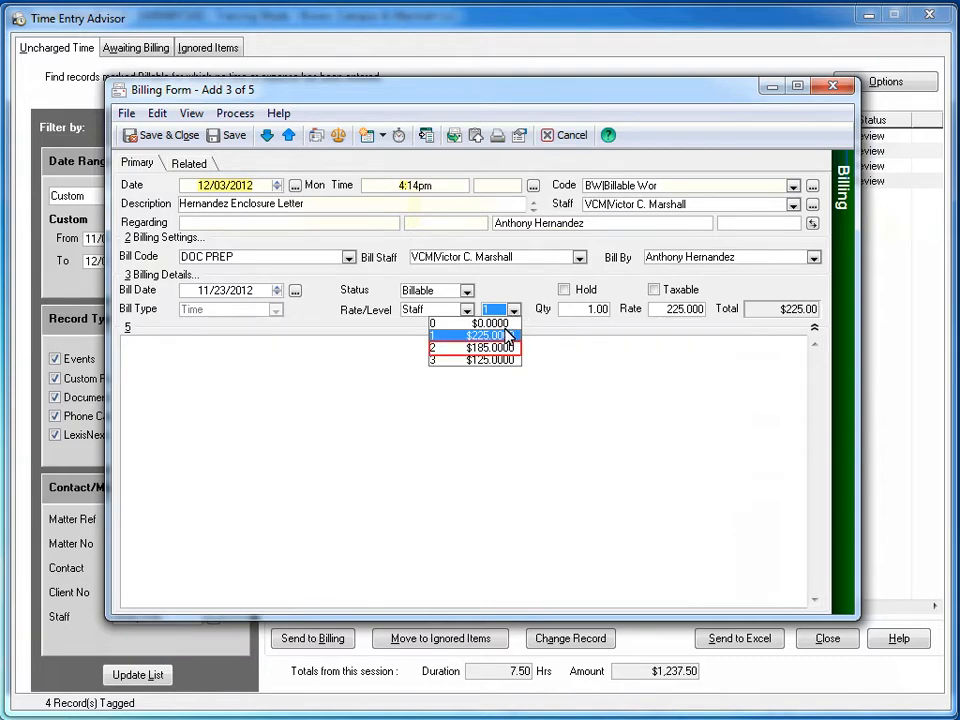
pyautogui.click(505, 347)
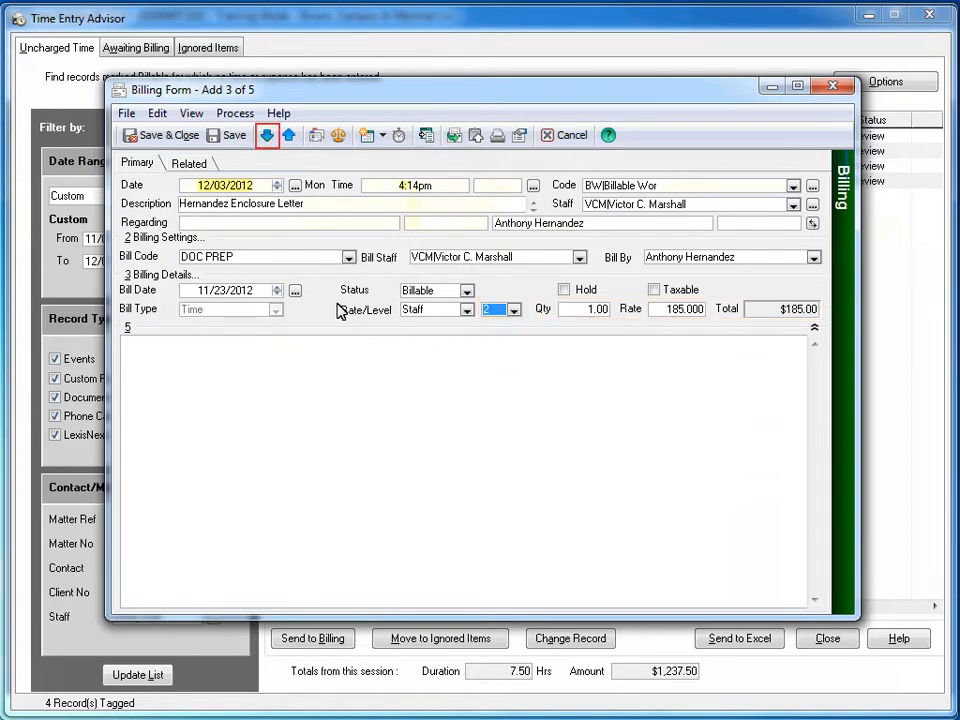
# Step through the File Appeal and Meet with Client billing entries, then save and close the billing form.
pyautogui.click(267, 137)
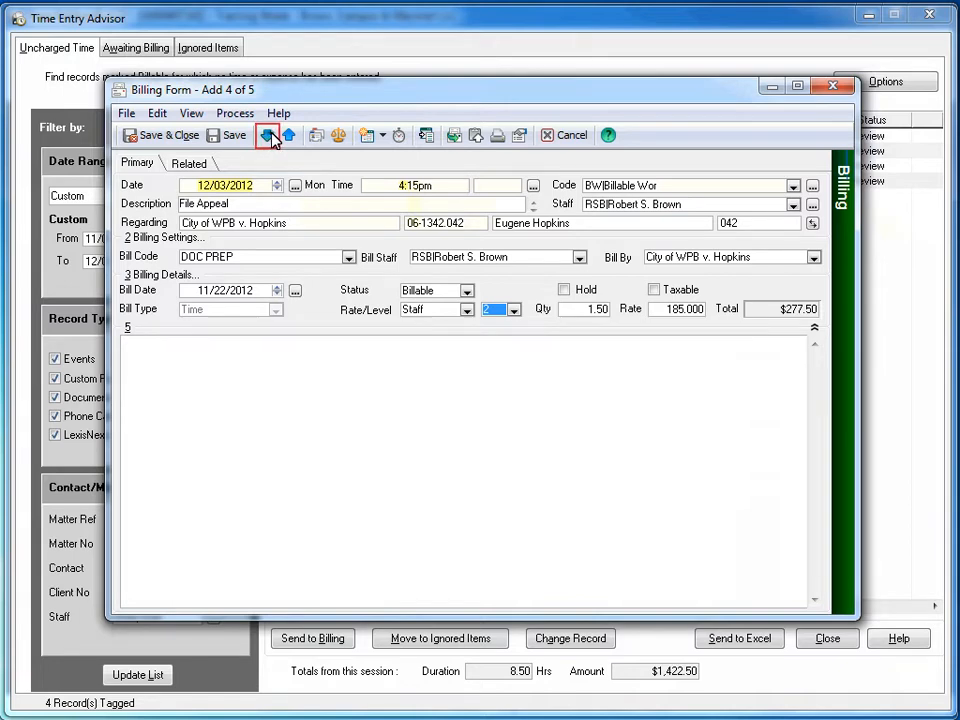
pyautogui.click(268, 137)
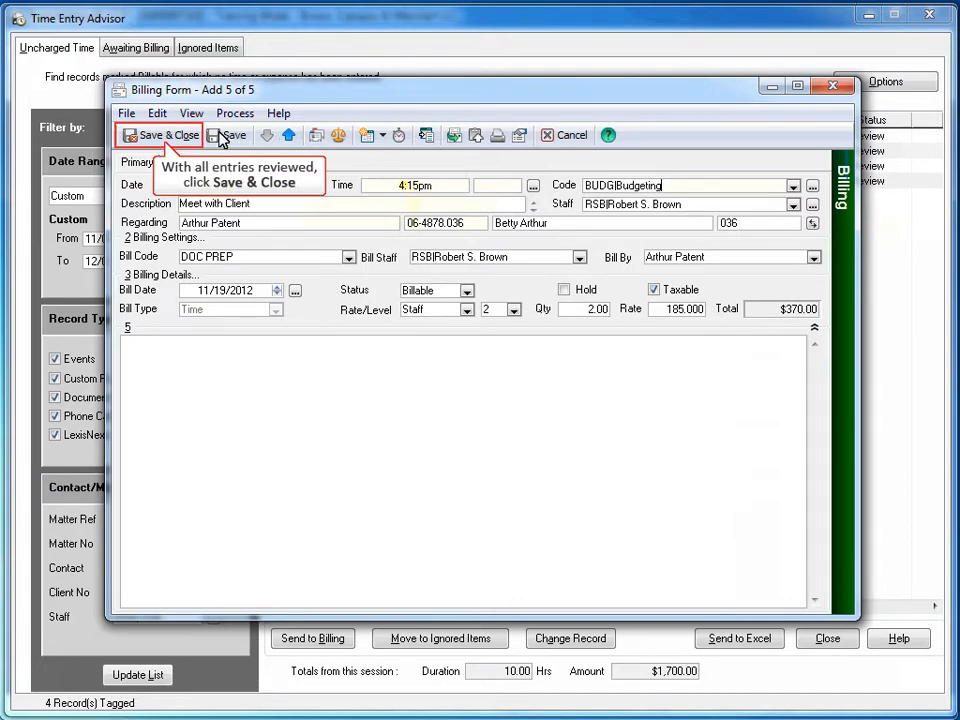
pyautogui.click(188, 136)
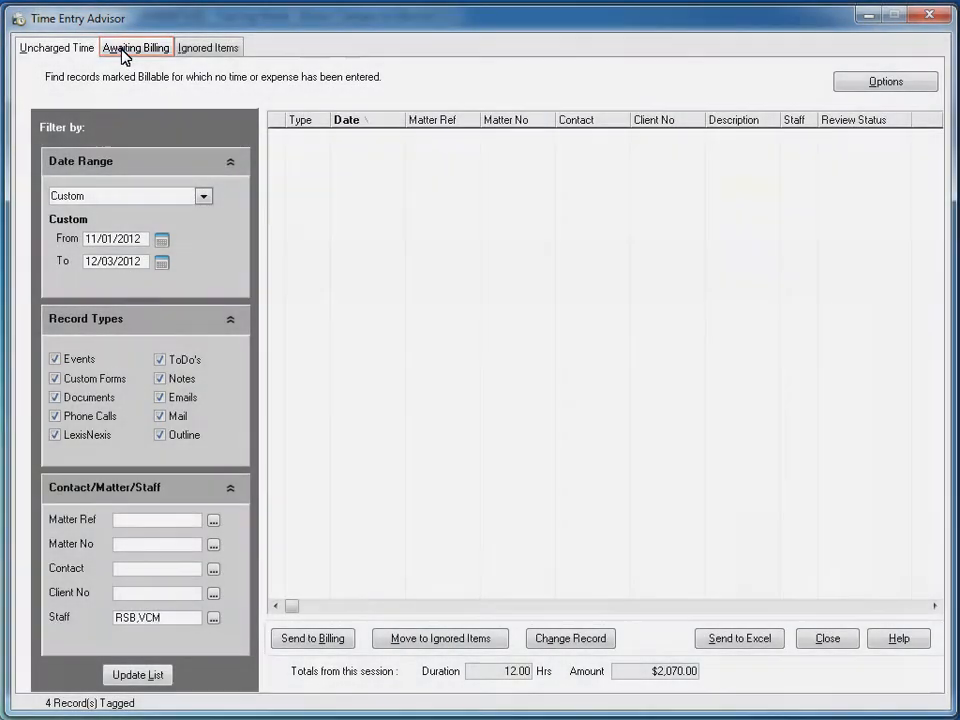
# Release the hold on the Meet with expert witness record awaiting billing, save it, and refresh the list.
pyautogui.click(123, 52)
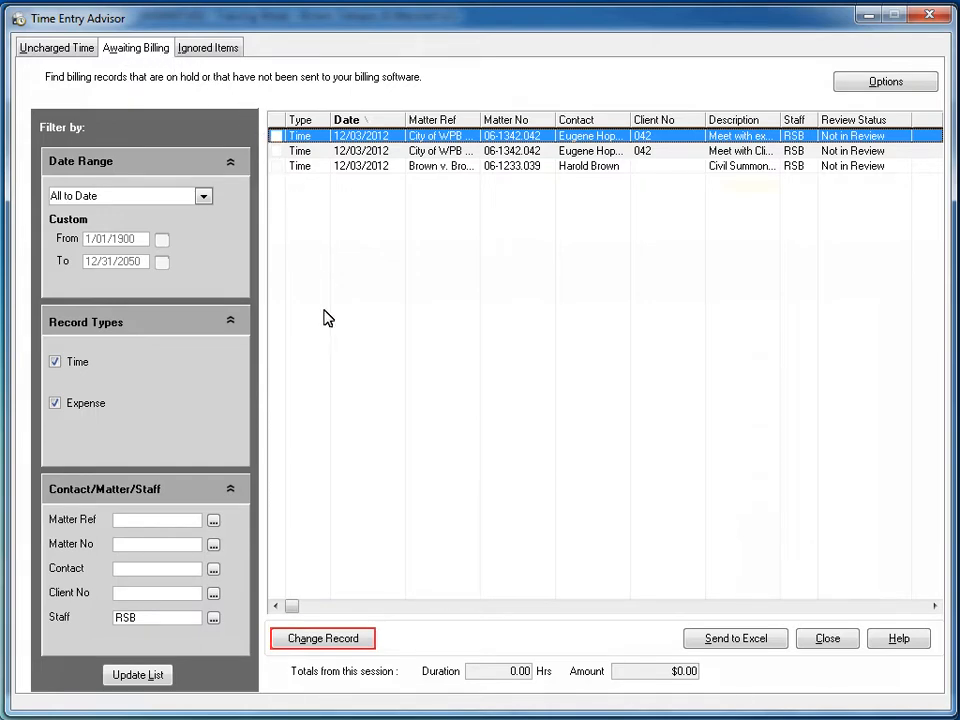
pyautogui.click(350, 640)
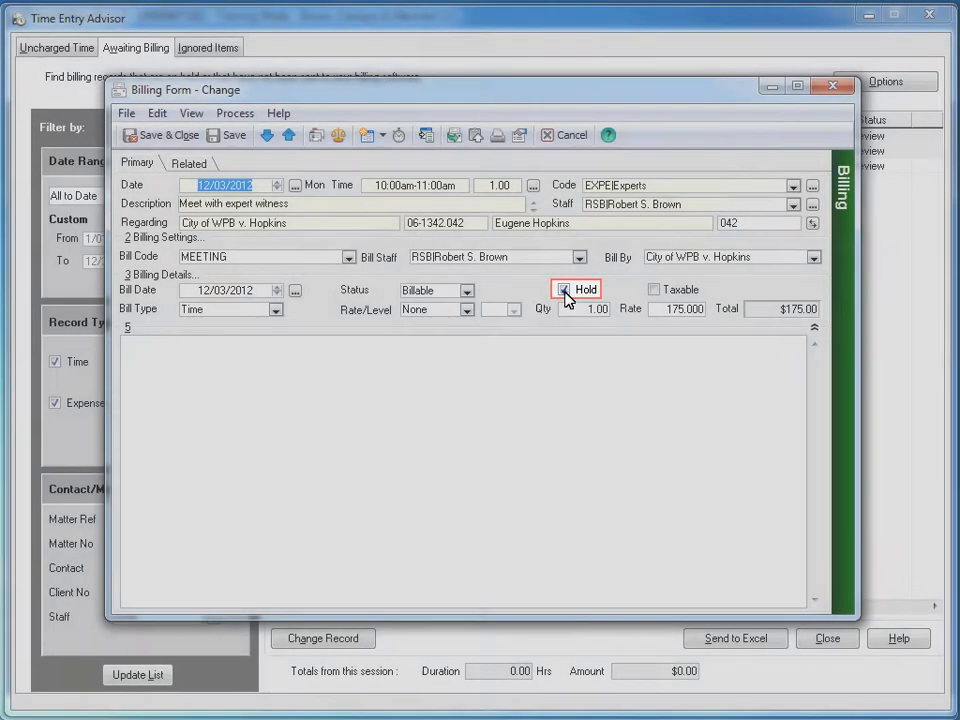
pyautogui.click(563, 290)
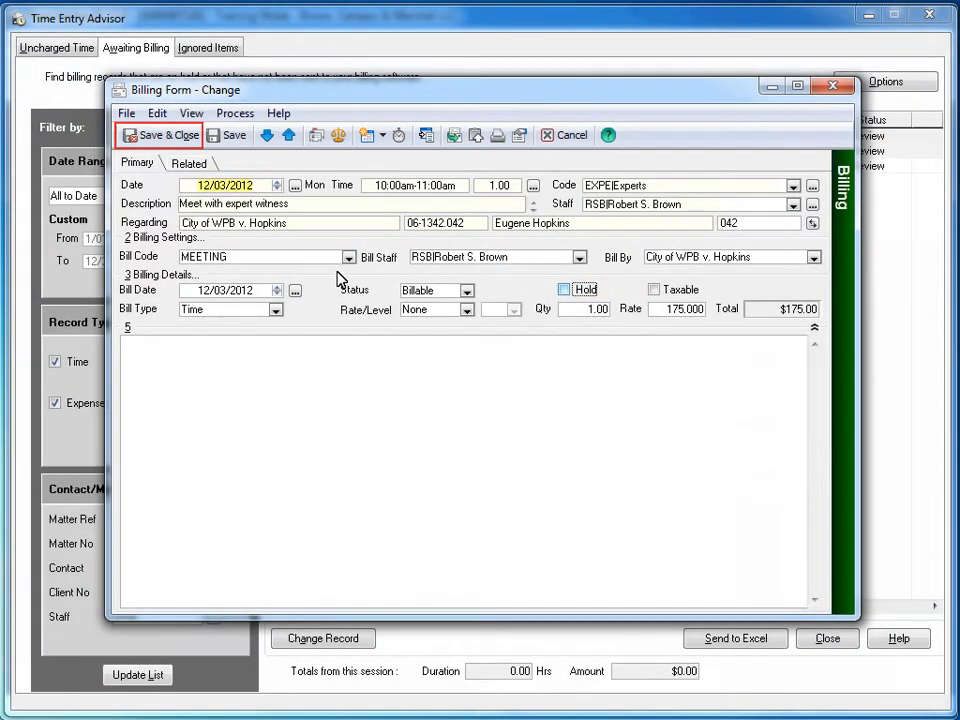
pyautogui.click(180, 136)
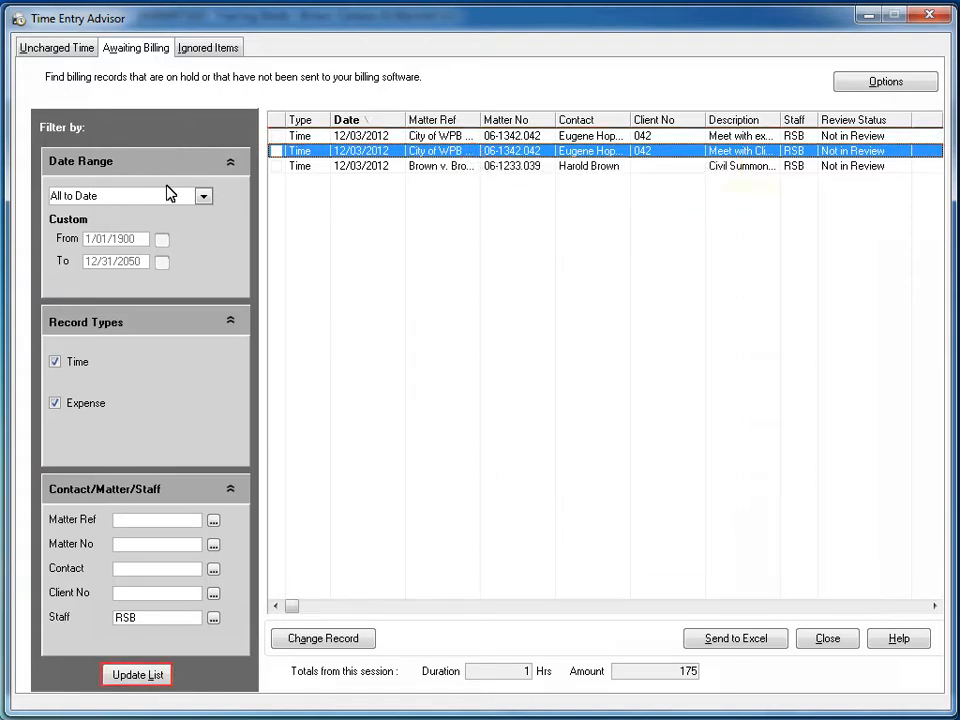
pyautogui.click(157, 677)
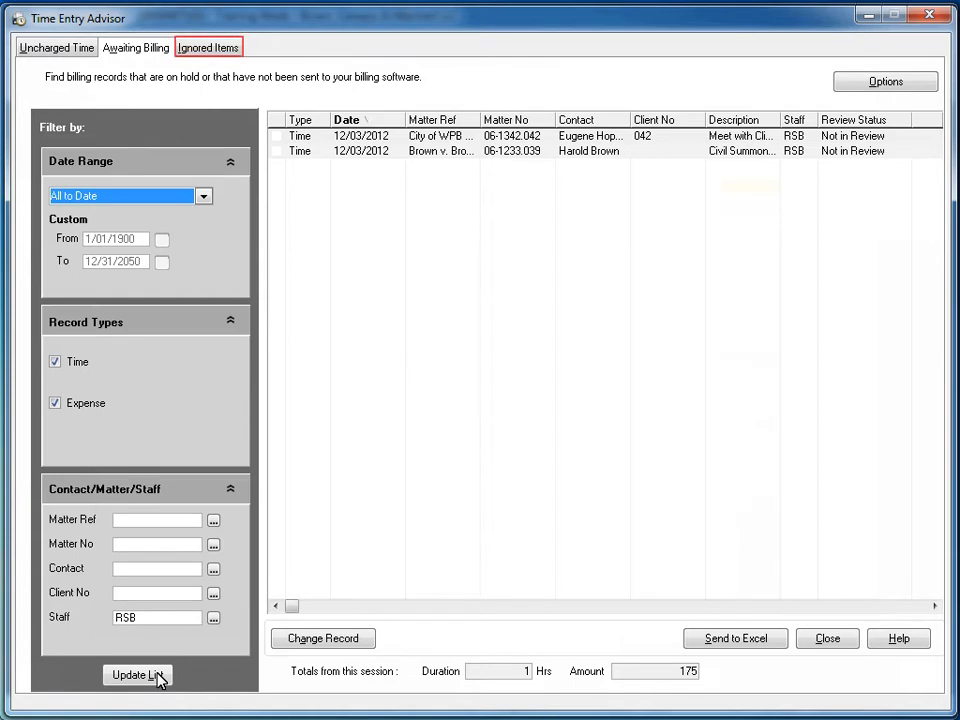
# Move the ignored Call with Client ToDo back to uncharged time and display the uncharged records.
pyautogui.click(213, 54)
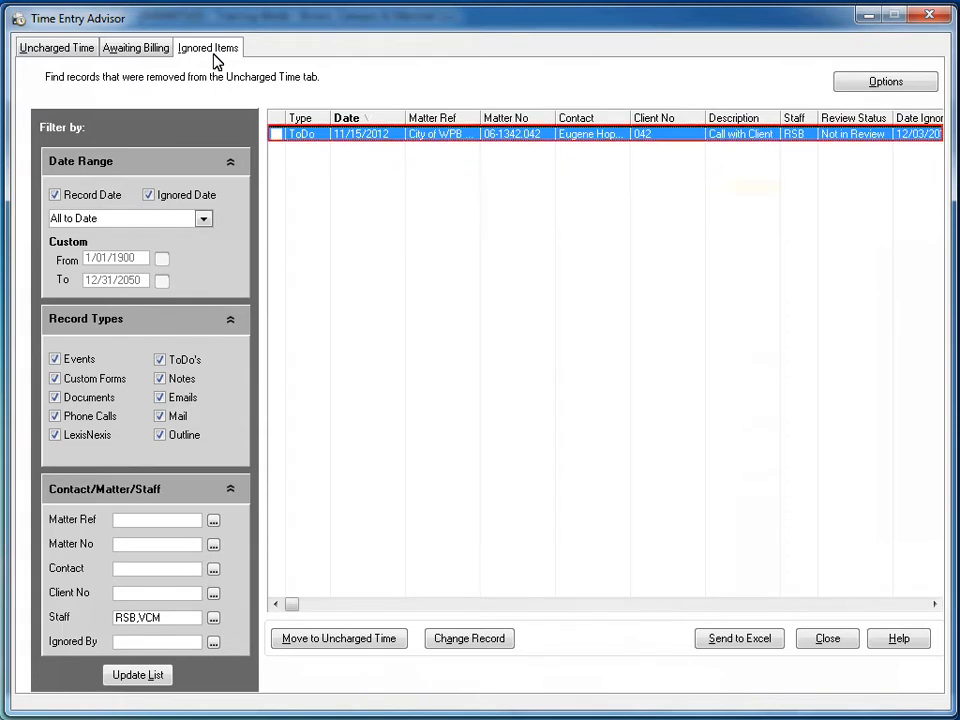
pyautogui.click(276, 134)
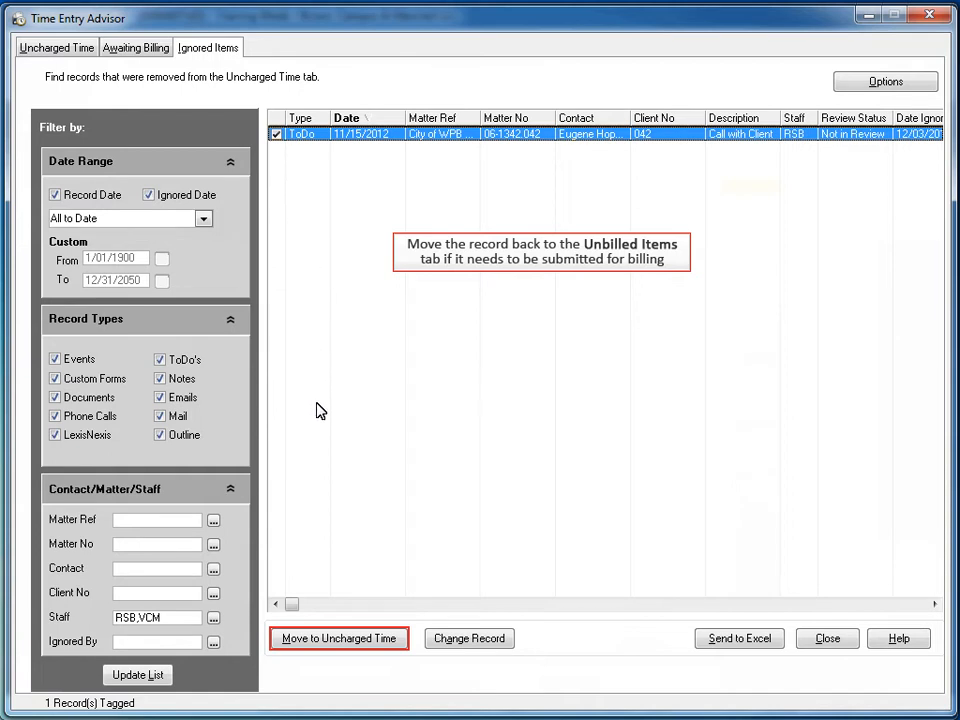
pyautogui.click(321, 645)
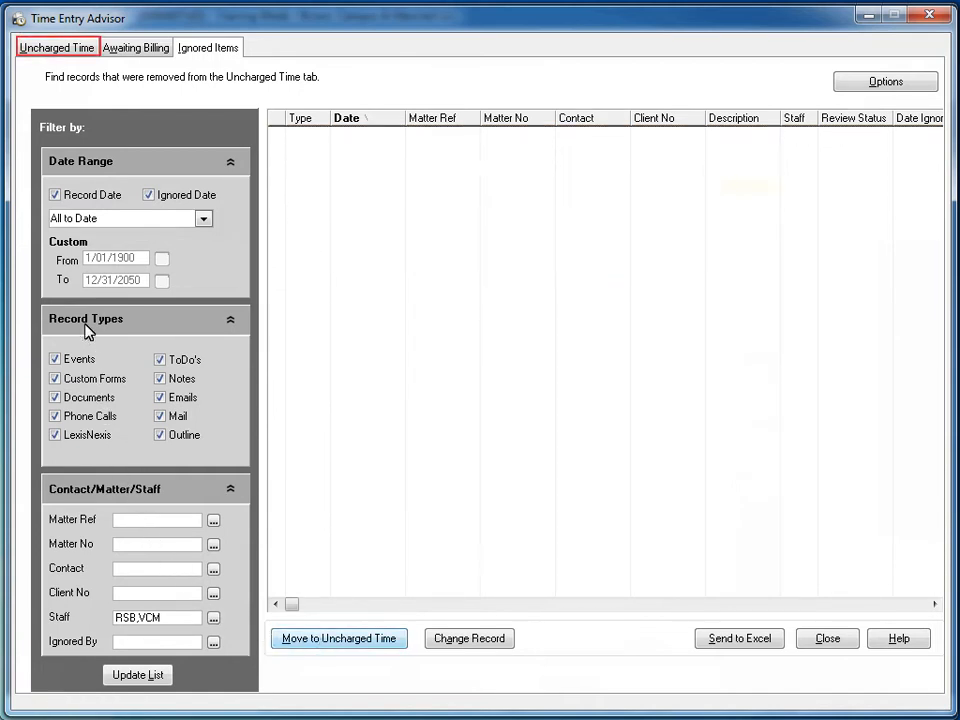
pyautogui.click(67, 50)
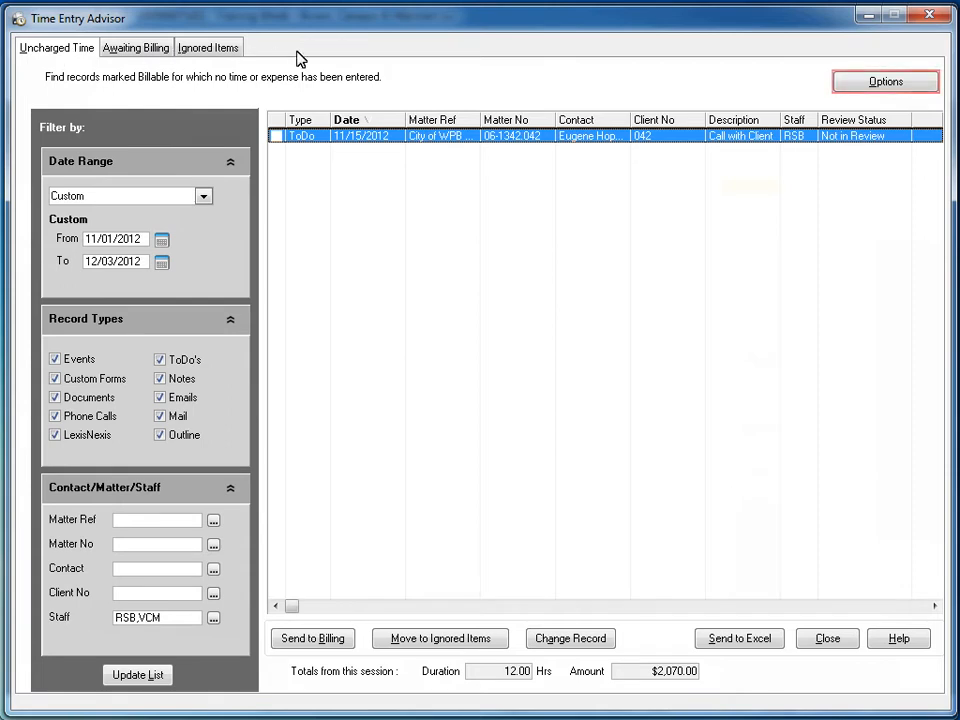
# Review the list column options for awaiting billing and ignored items, leaving them without making changes.
pyautogui.click(858, 86)
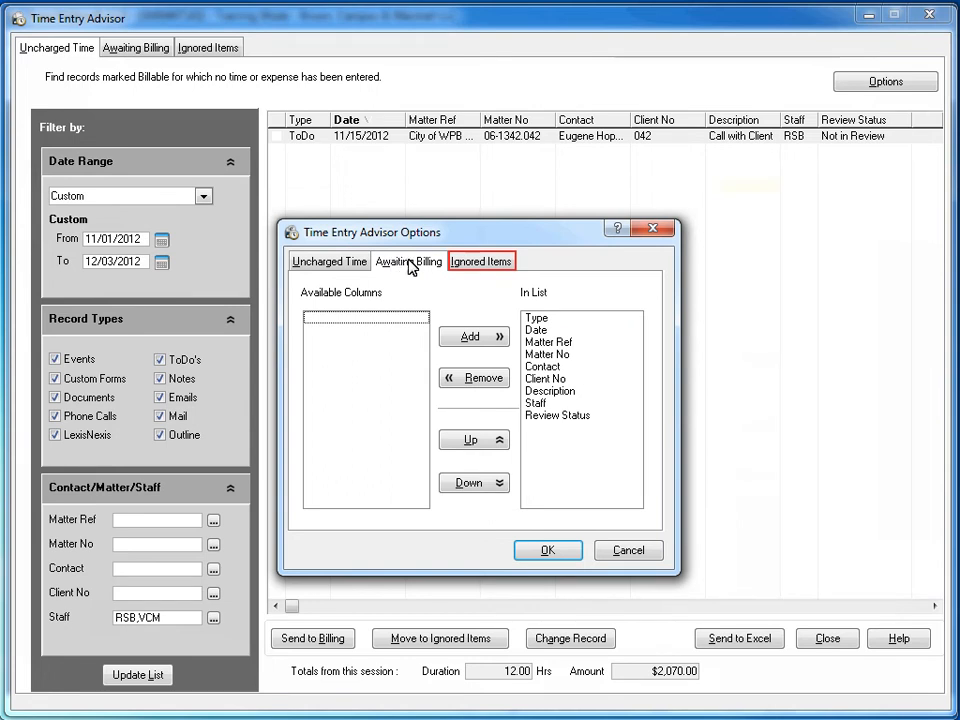
pyautogui.click(470, 263)
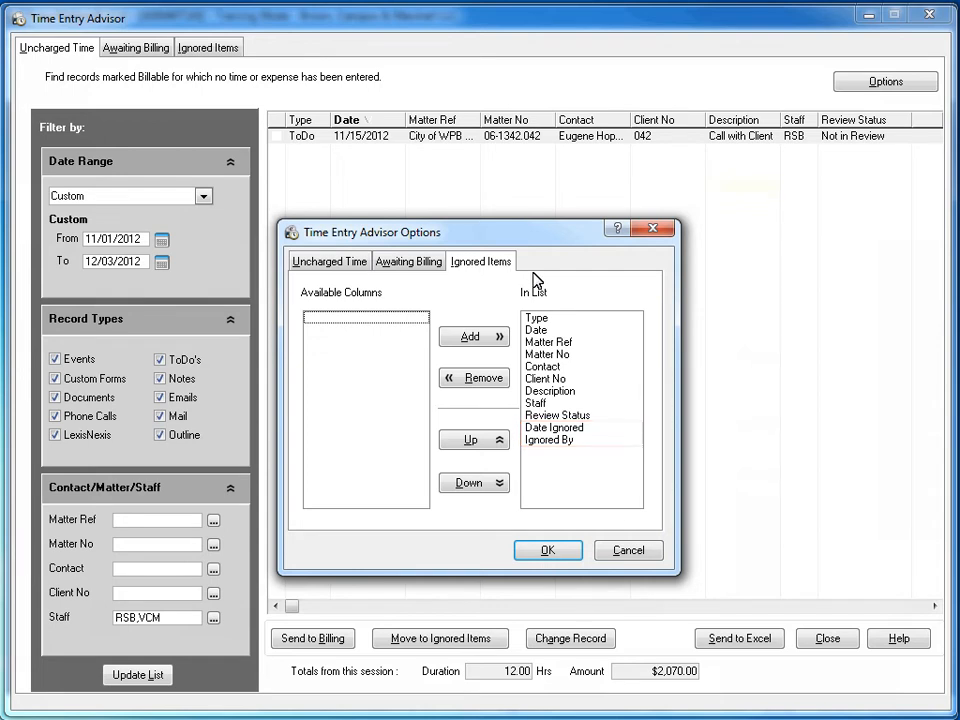
pyautogui.click(628, 551)
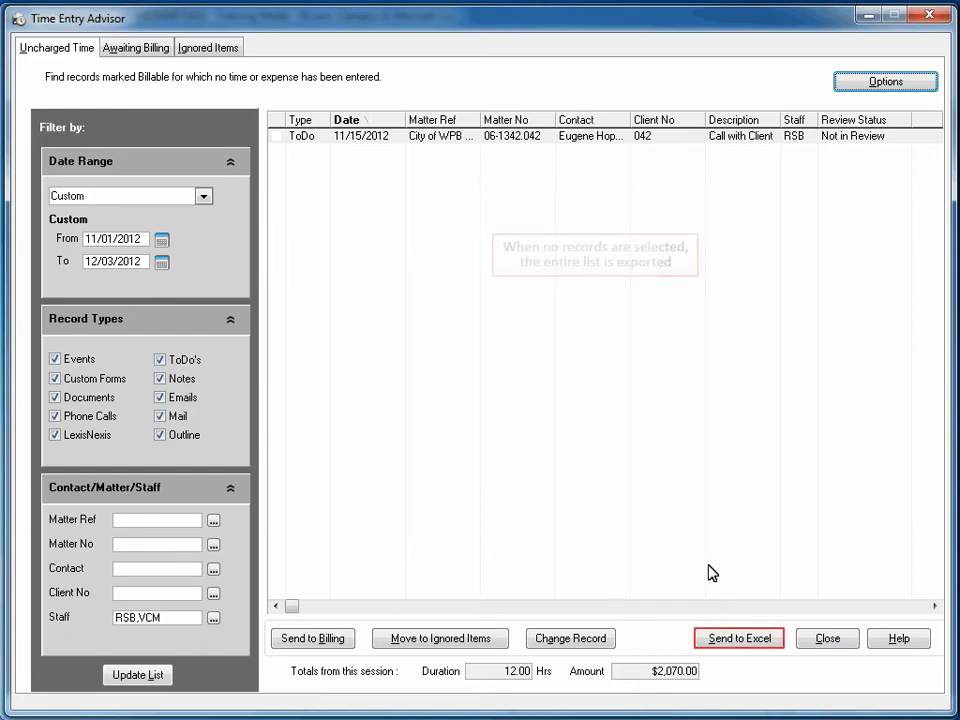
# Export the entire uncharged time list to Excel, and close both the exported workbook and the Time Entry Advisor.
pyautogui.click(736, 636)
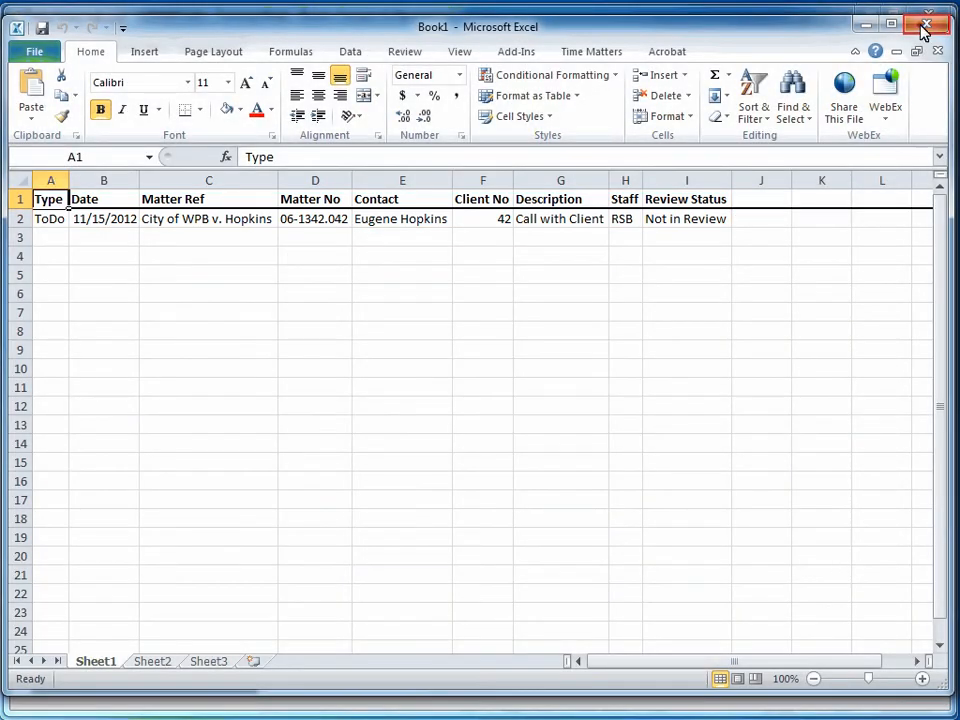
pyautogui.click(918, 24)
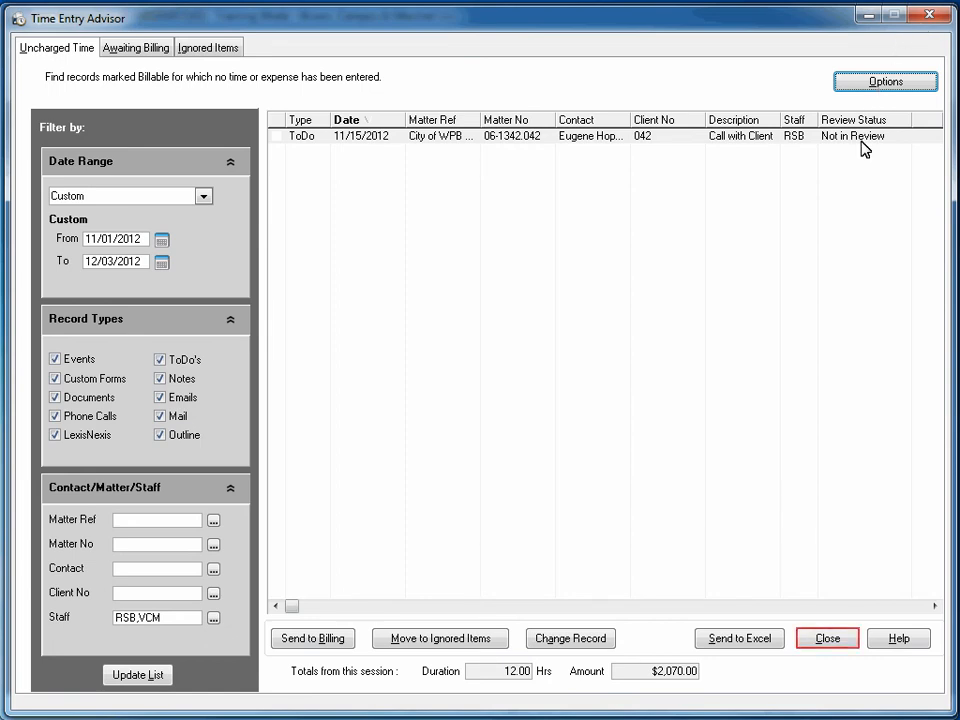
pyautogui.click(826, 638)
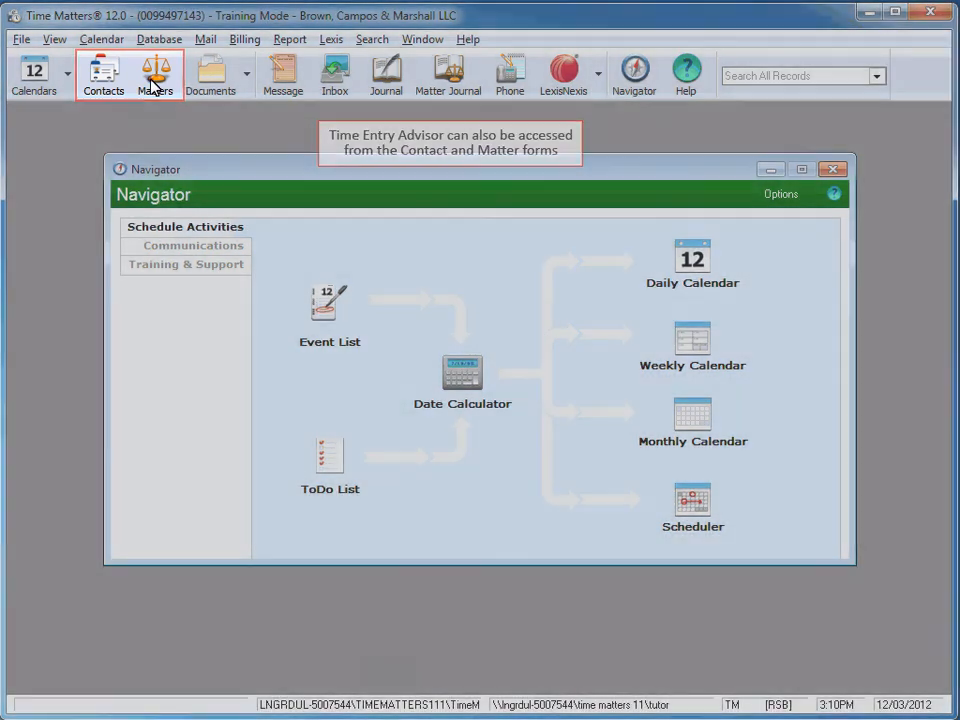
# Open the Time Entry Advisor for the first matter in the Matters list.
pyautogui.click(153, 88)
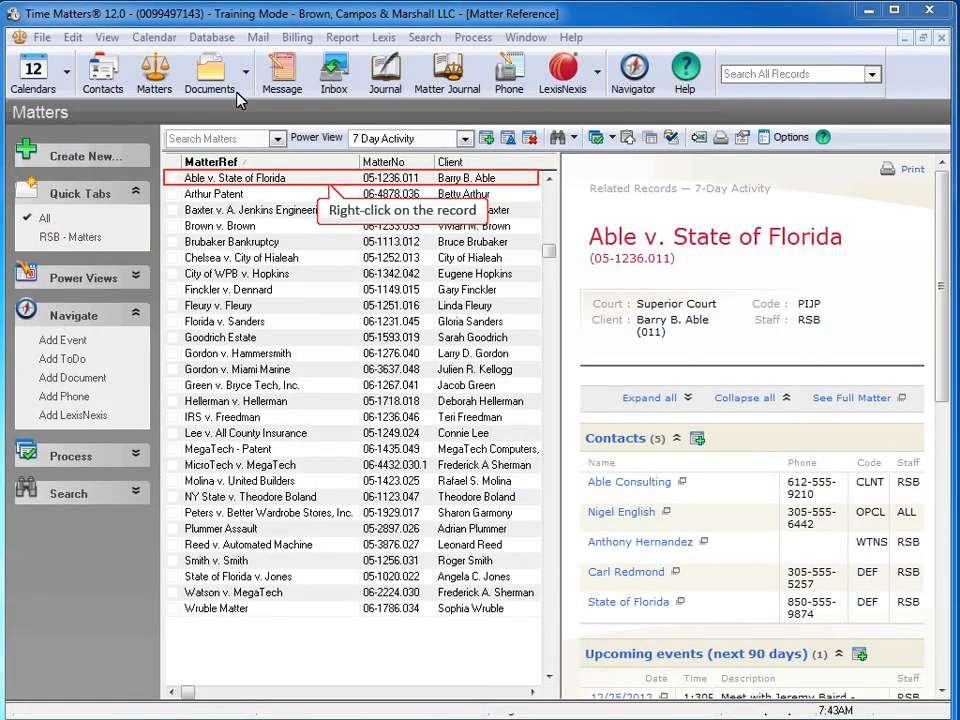
pyautogui.rightClick(289, 176)
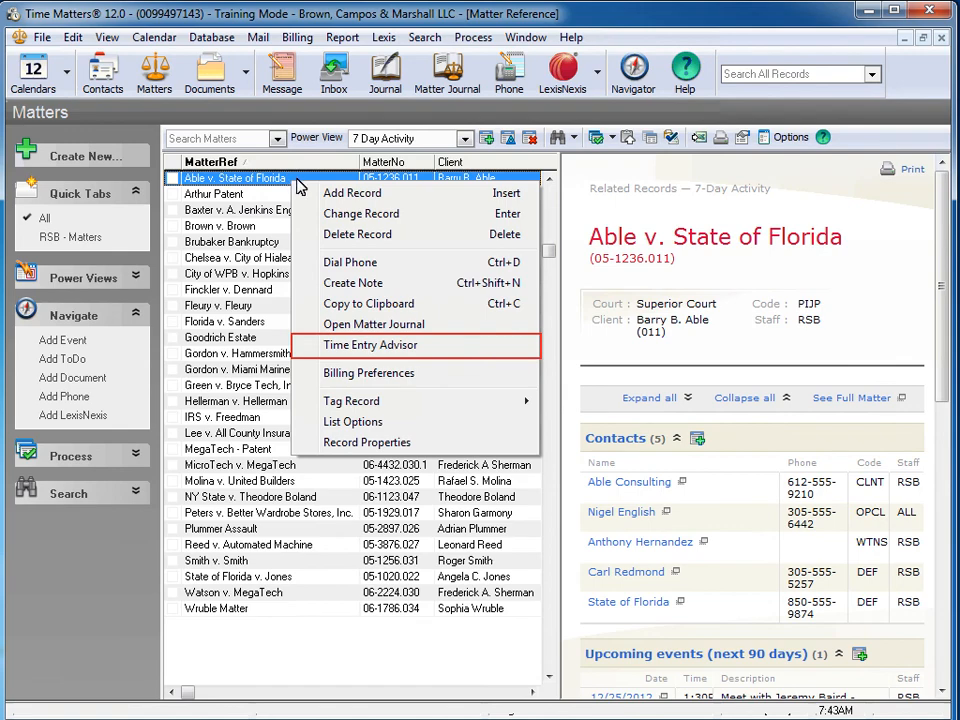
pyautogui.click(316, 344)
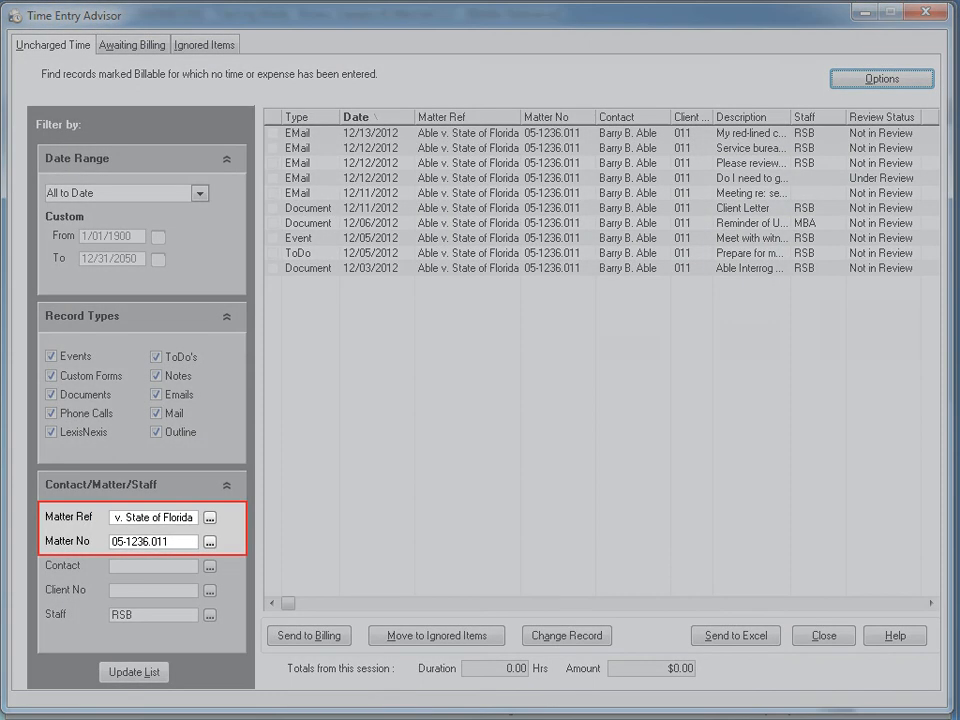